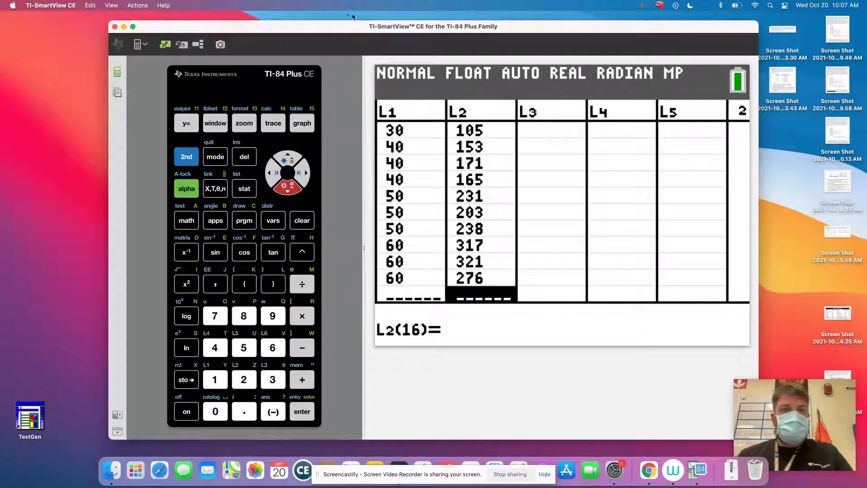
Step: Graph the brake data as a scatter plot using ZoomStat so every point fits on screen
click(186, 123)
key(Return)
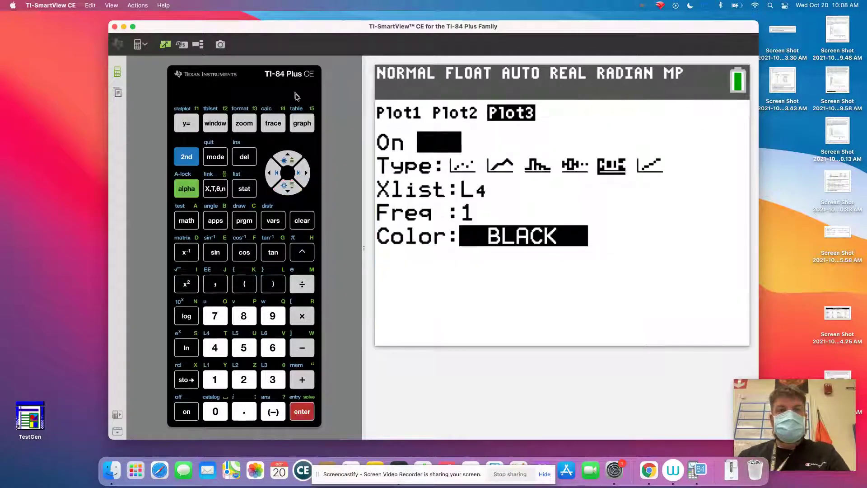
click(240, 123)
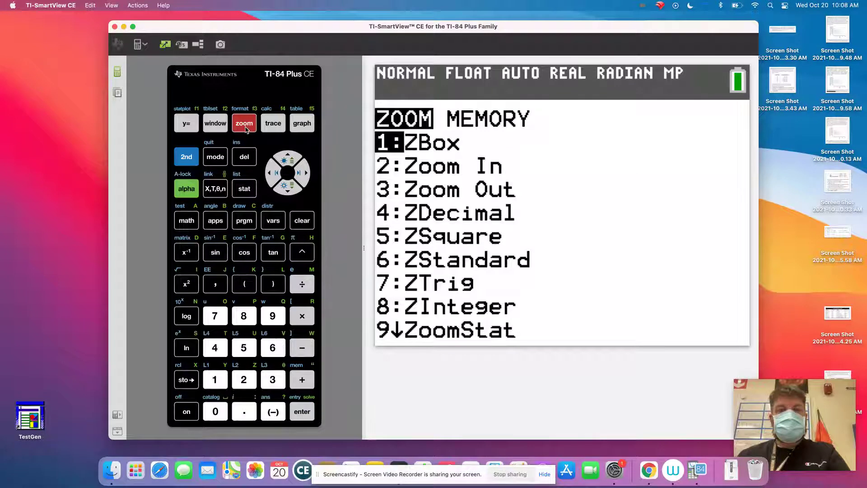
click(277, 318)
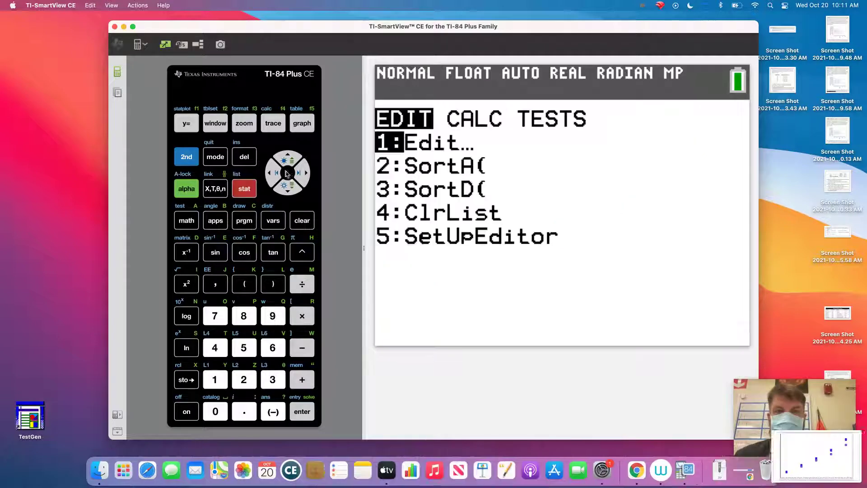
Step: Choose LinReg(ax+b) from the STAT CALC menu for L1 and L2
click(304, 173)
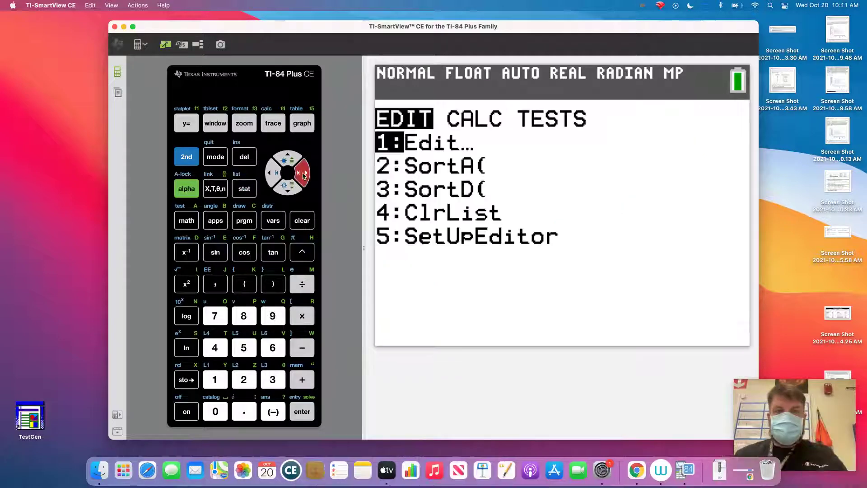
click(287, 192)
click(288, 192)
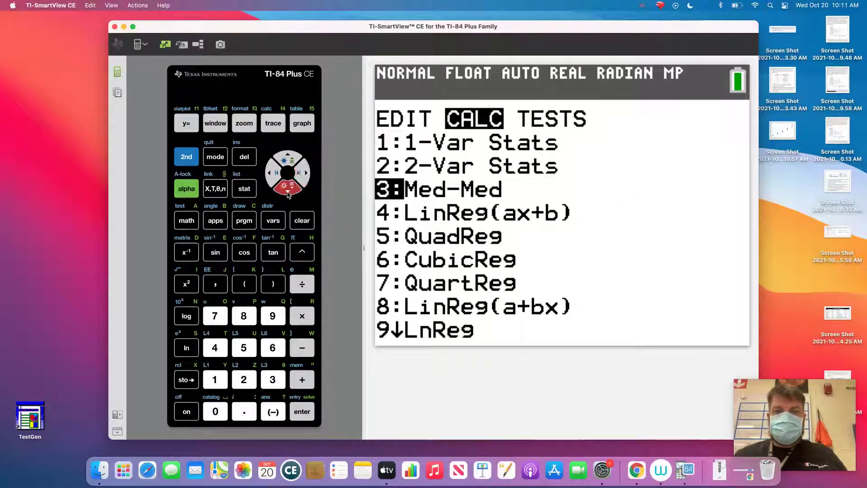
click(288, 192)
click(305, 418)
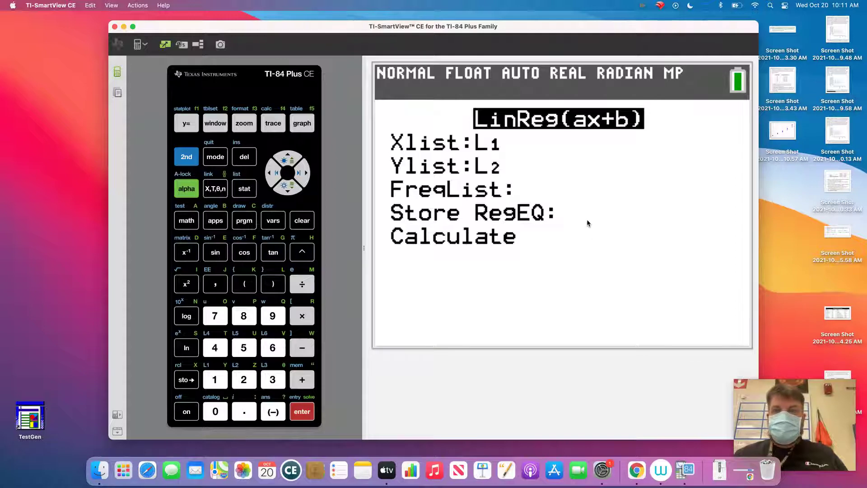
Step: Store the regression equation in Y1 and calculate, giving a=5.976666667, b=-65.93333333
click(306, 176)
click(285, 193)
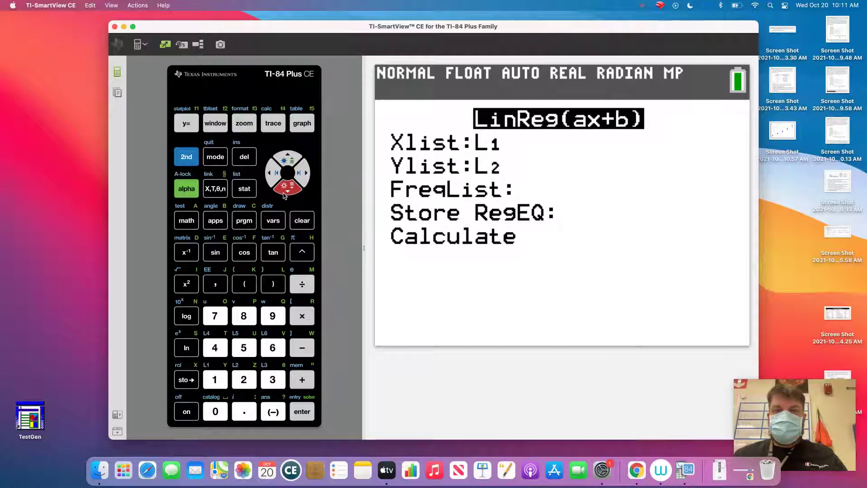
click(278, 222)
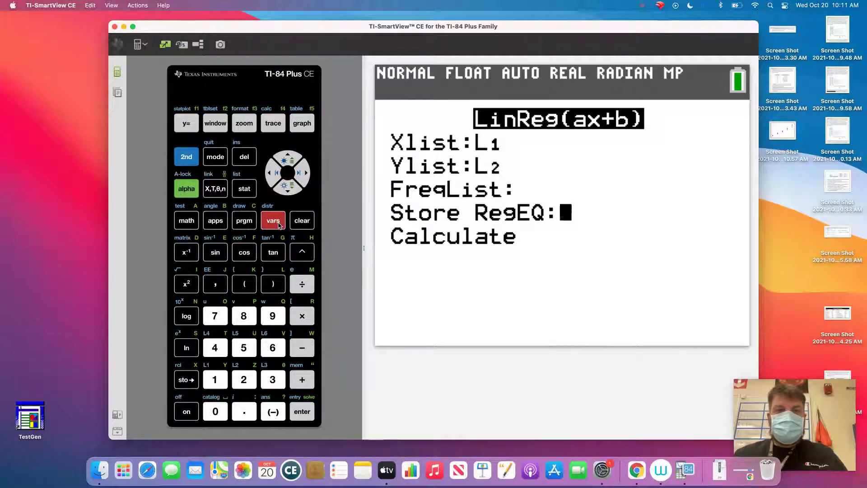
click(306, 176)
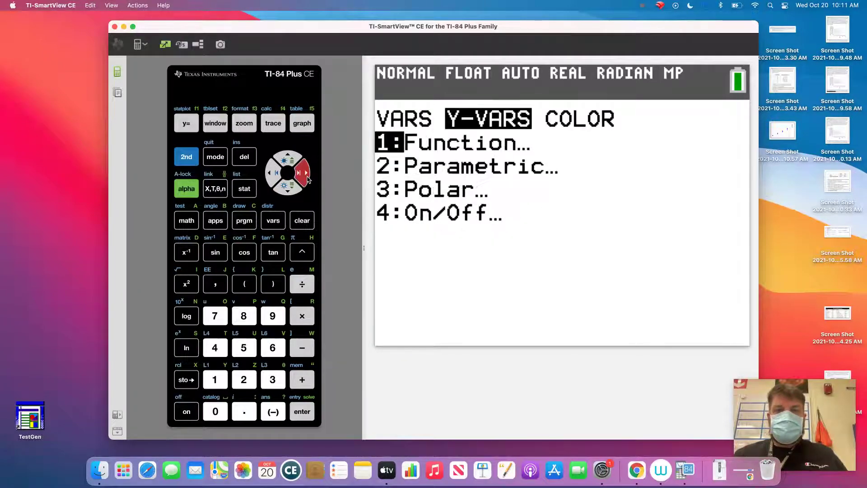
click(298, 415)
click(297, 415)
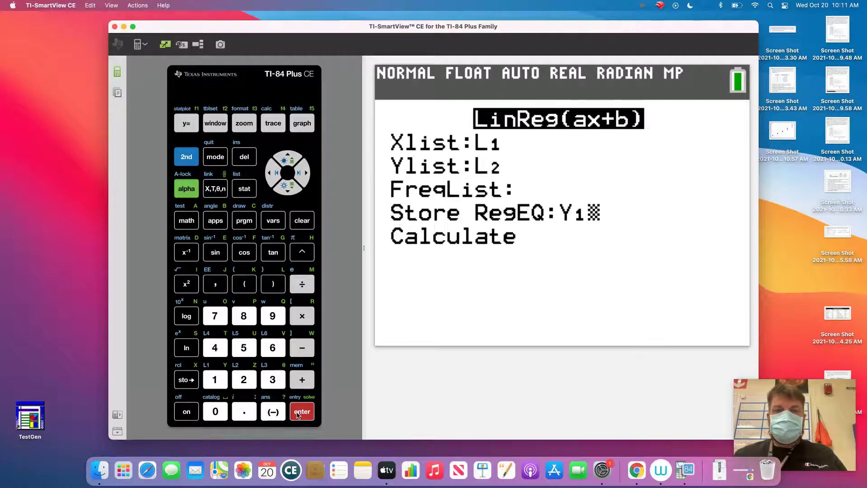
key(Down)
click(297, 415)
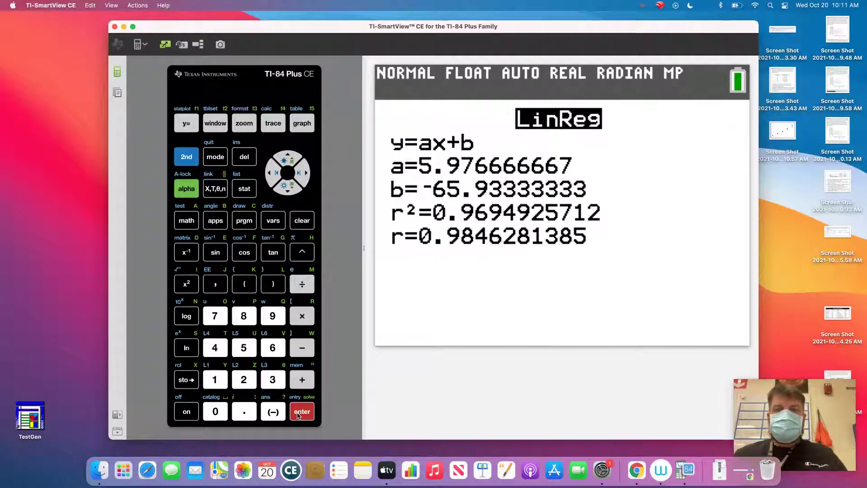
Step: Graph the scatter plot with its regression line and capture a region screenshot of the graph
click(306, 127)
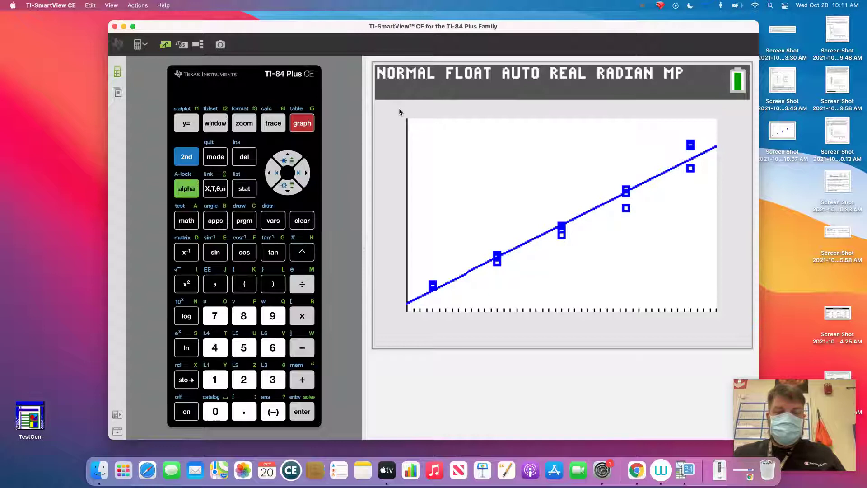
key(super+shift+4)
drag(399, 109, 722, 318)
click(816, 455)
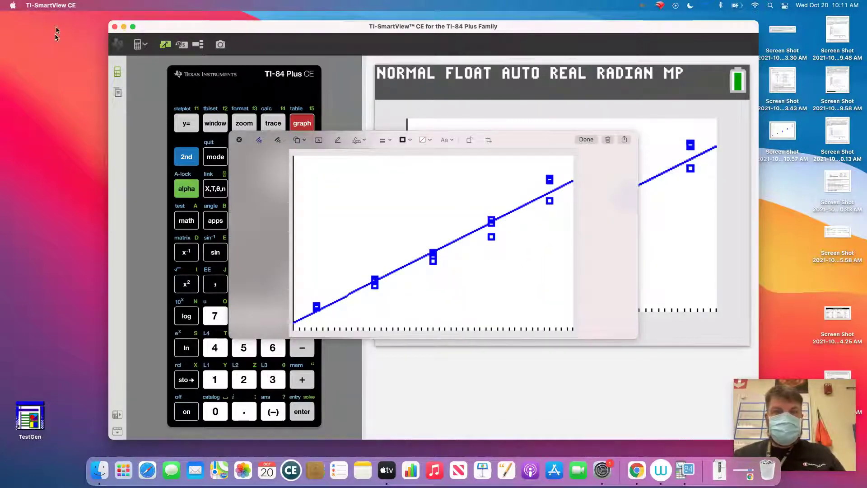
click(637, 470)
Step: Paste the graph screenshot into Jamboard, shrink it, and place it beneath the handwritten notes
click(642, 298)
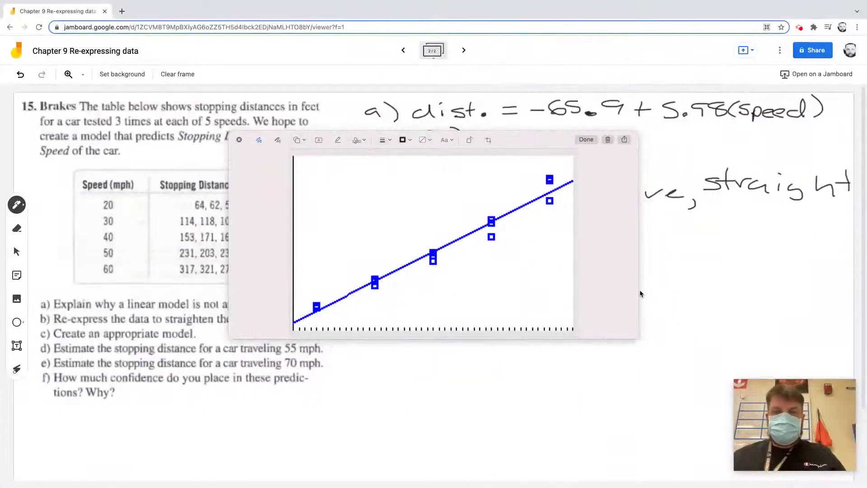
key(super+v)
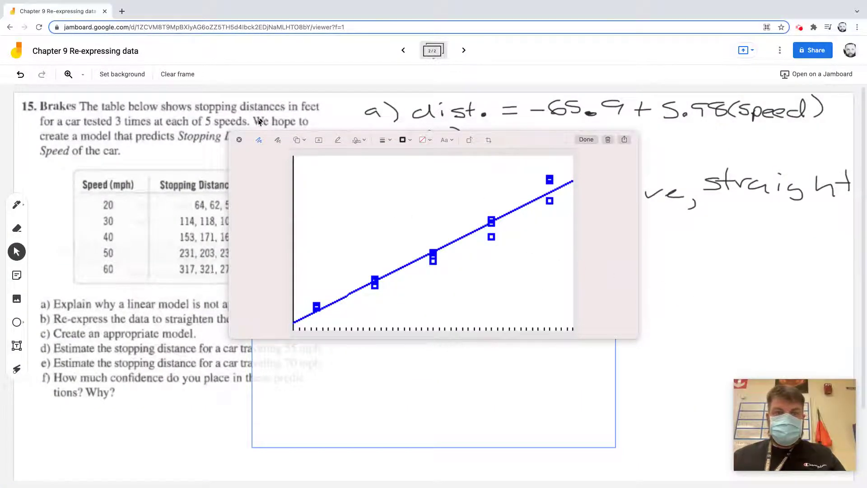
click(239, 140)
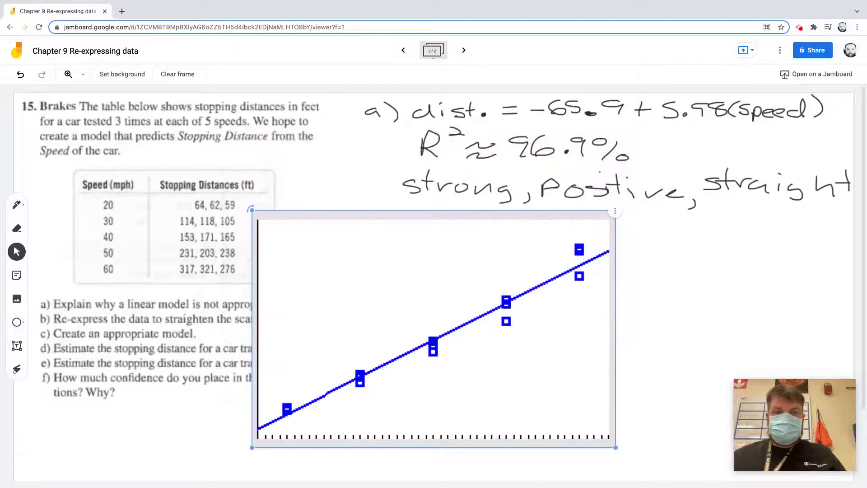
drag(619, 446, 466, 349)
drag(331, 252, 474, 246)
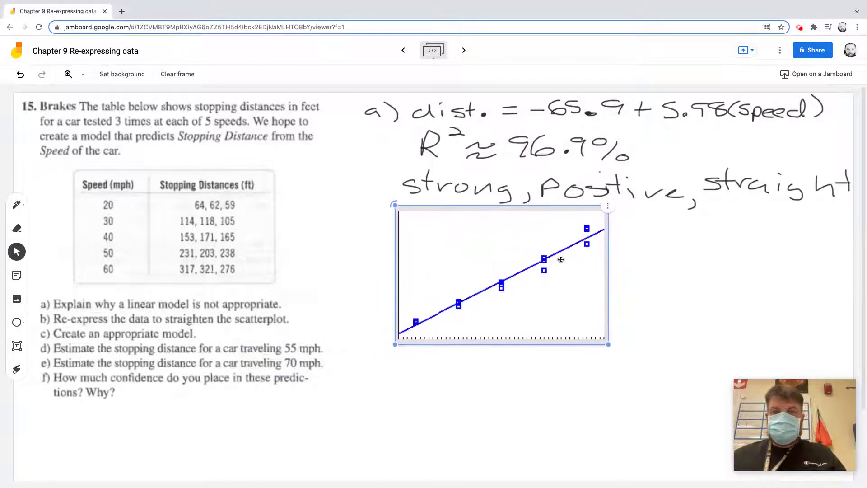
click(682, 281)
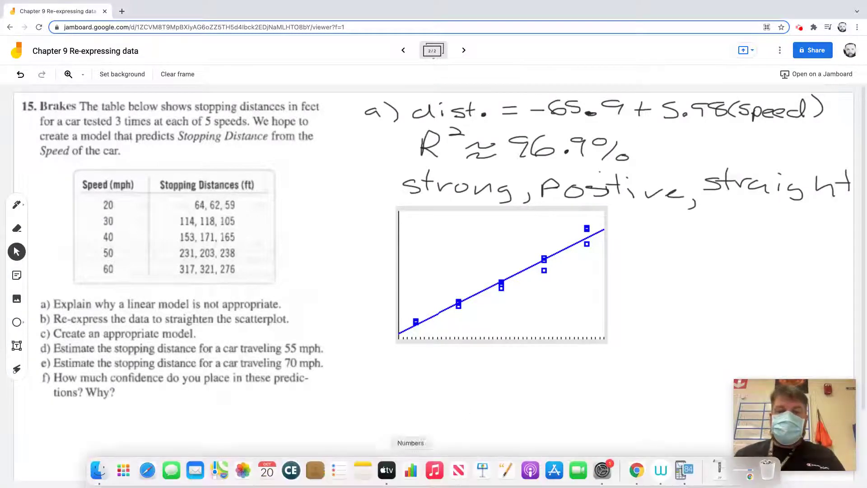
Step: Return to TI-SmartView and open the STAT list editor showing L1 and L2, moving to L3
click(685, 473)
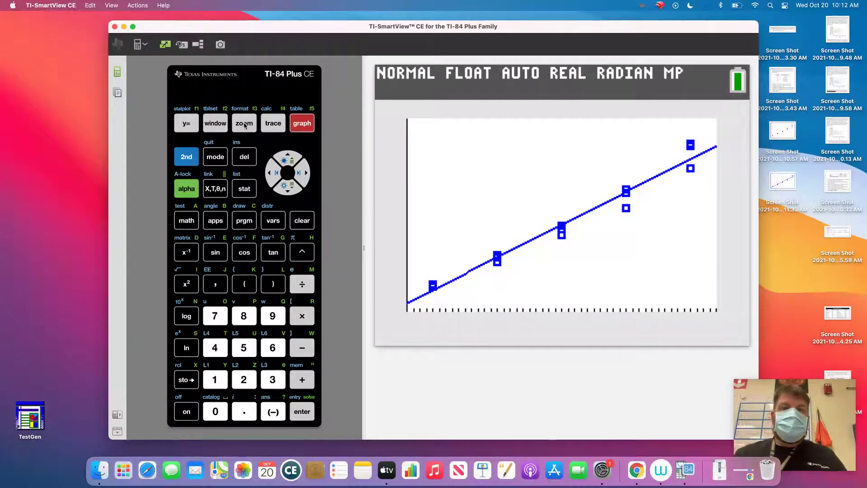
click(242, 190)
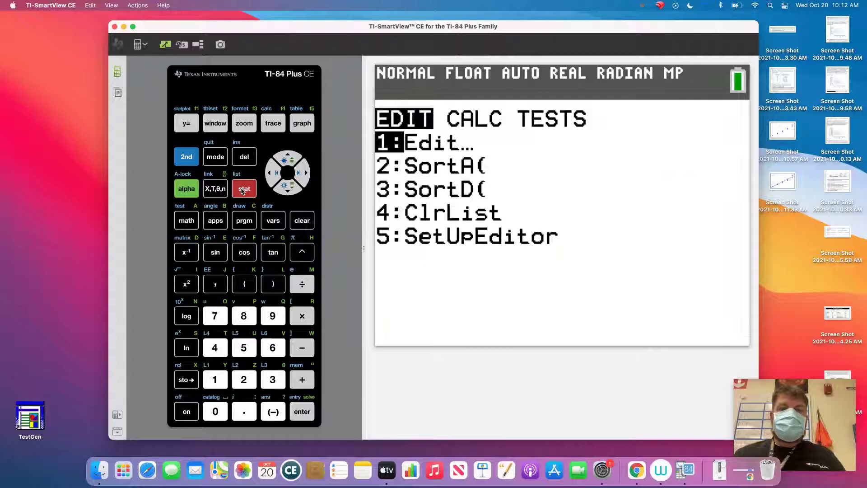
key(Return)
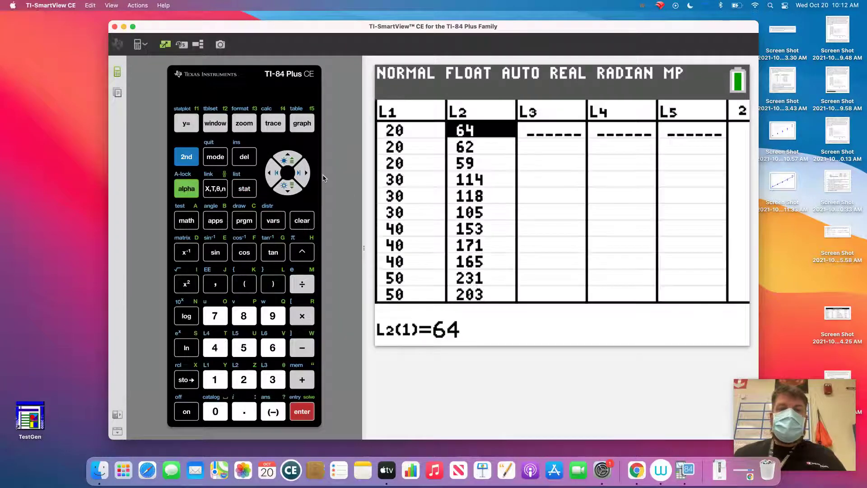
click(307, 176)
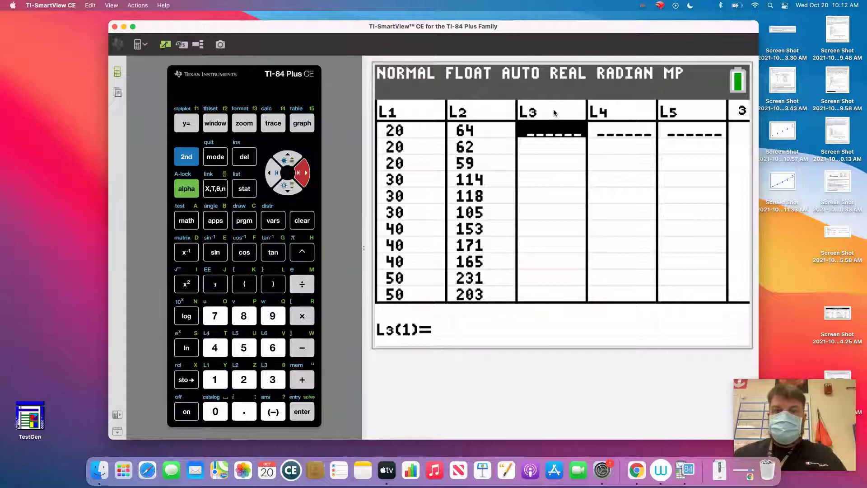
Step: On the L3 header, start the formula with the intercept -65.9
click(285, 159)
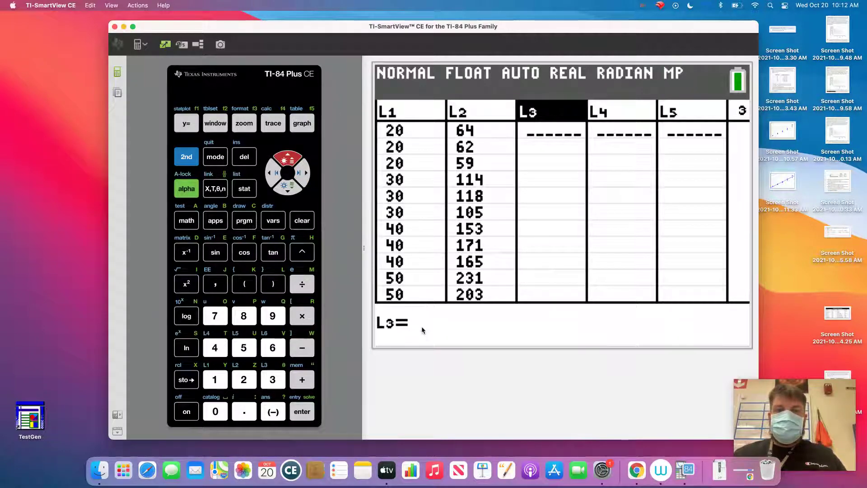
click(299, 411)
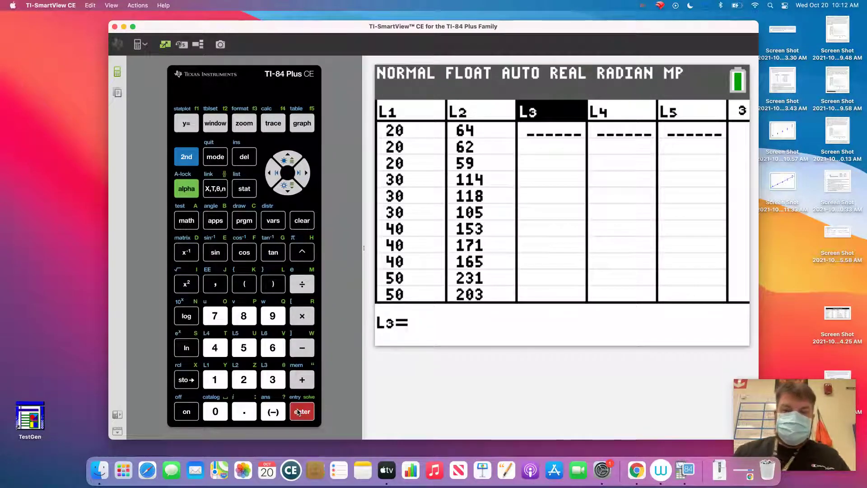
click(273, 411)
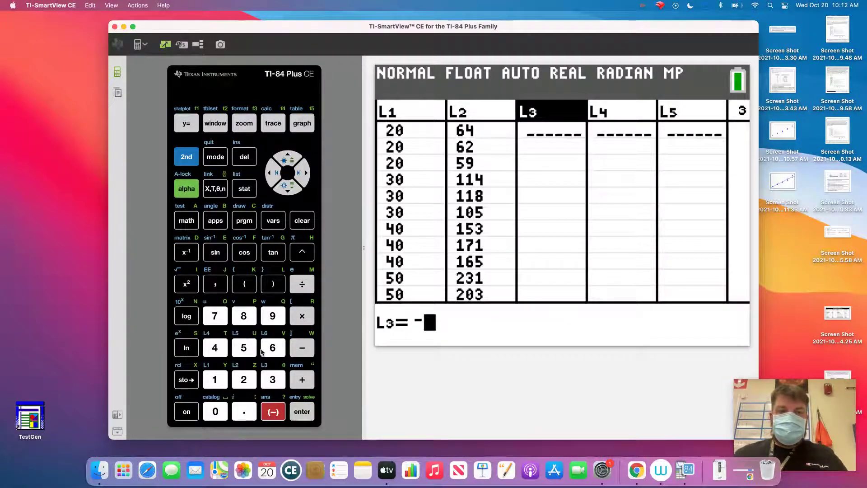
click(264, 351)
click(253, 350)
click(244, 413)
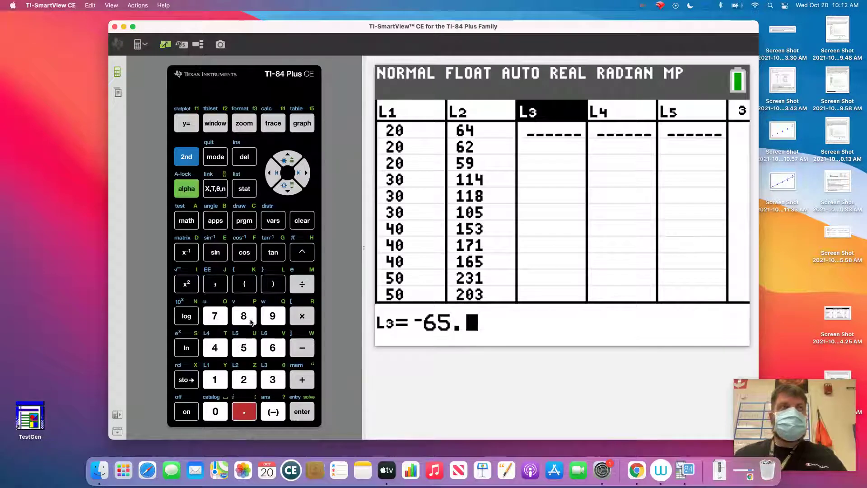
click(272, 316)
Step: Complete the formula -65.9+5.98*L1 so L3 fills with predictions from 53.7 to 233.1
click(304, 383)
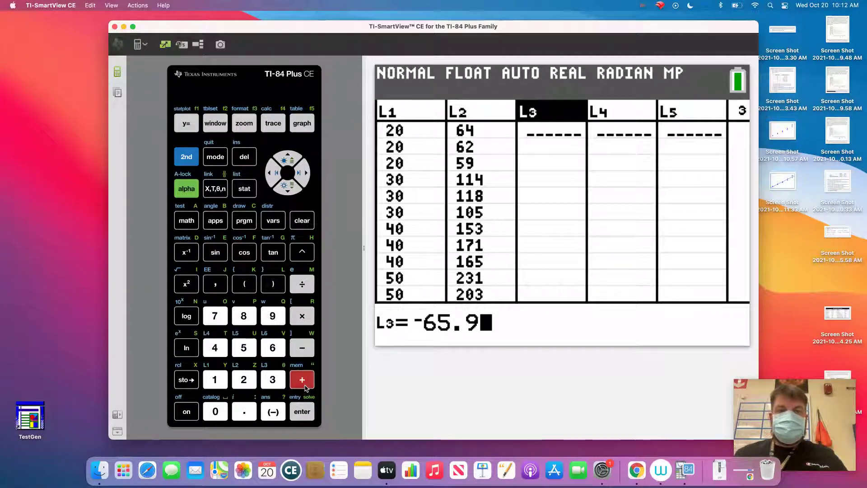
click(246, 348)
click(243, 413)
click(267, 321)
click(252, 321)
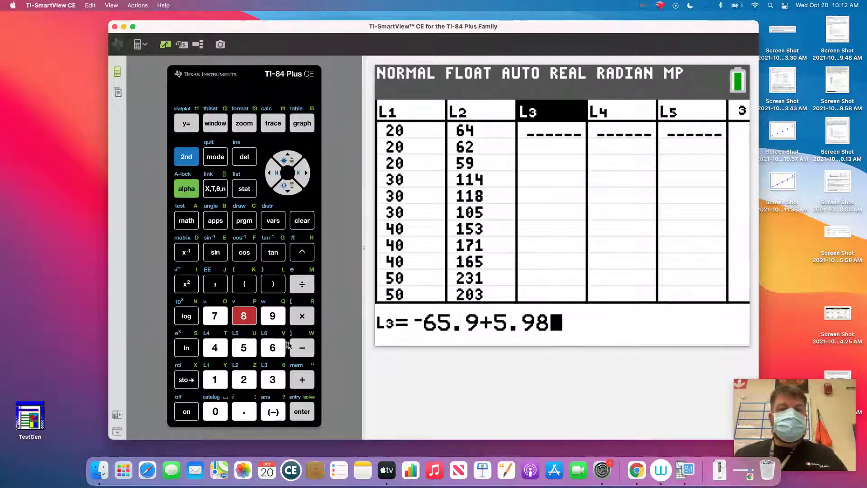
click(305, 319)
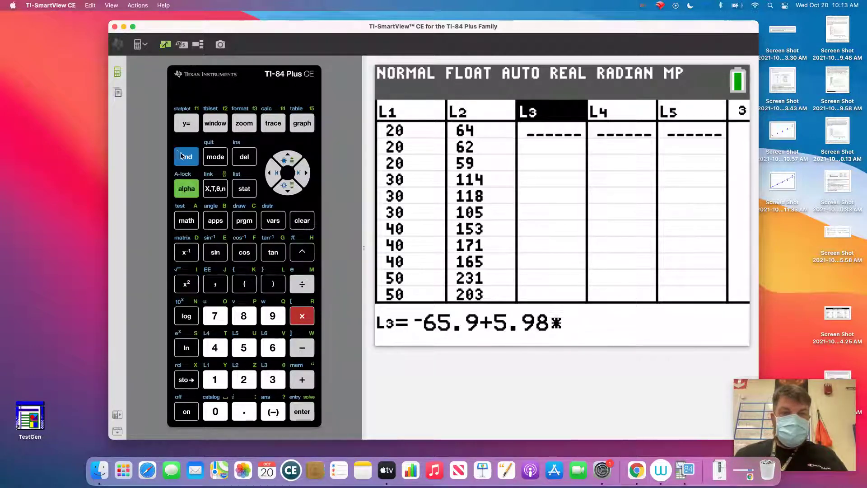
click(213, 383)
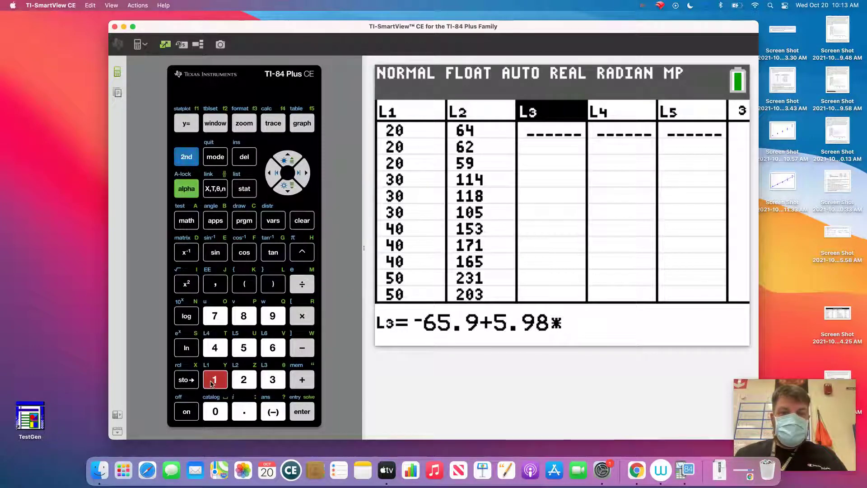
click(303, 413)
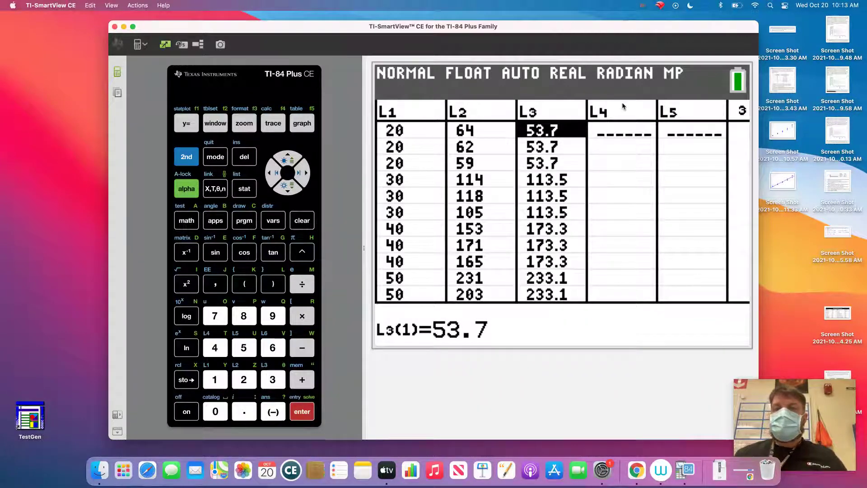
click(295, 167)
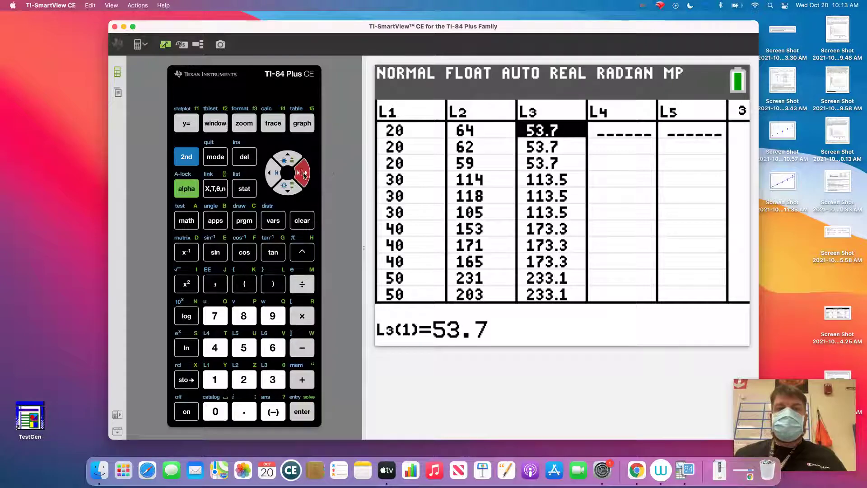
Step: Define L4 as L2-L3, producing residuals from 10.3, 8.3, 5.3 down to -30.1
click(290, 161)
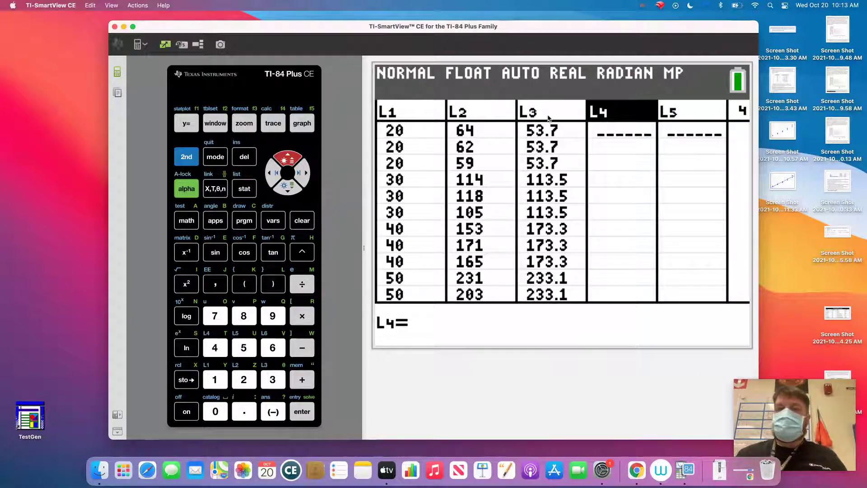
click(300, 409)
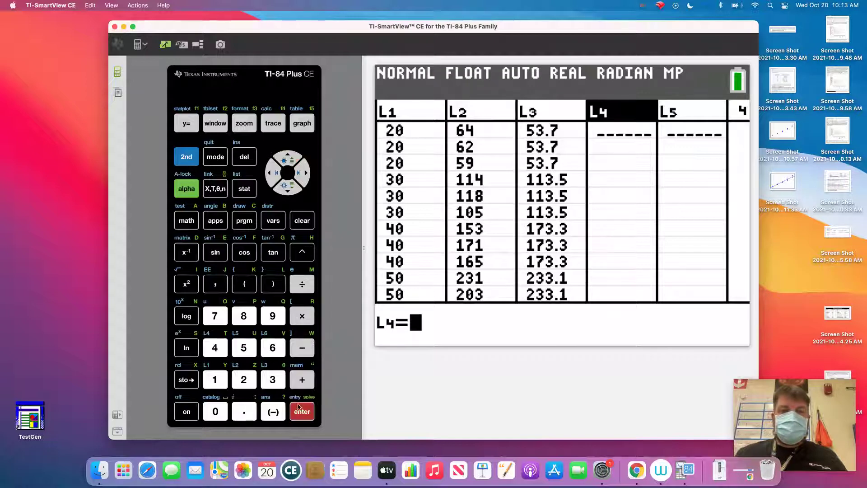
click(185, 160)
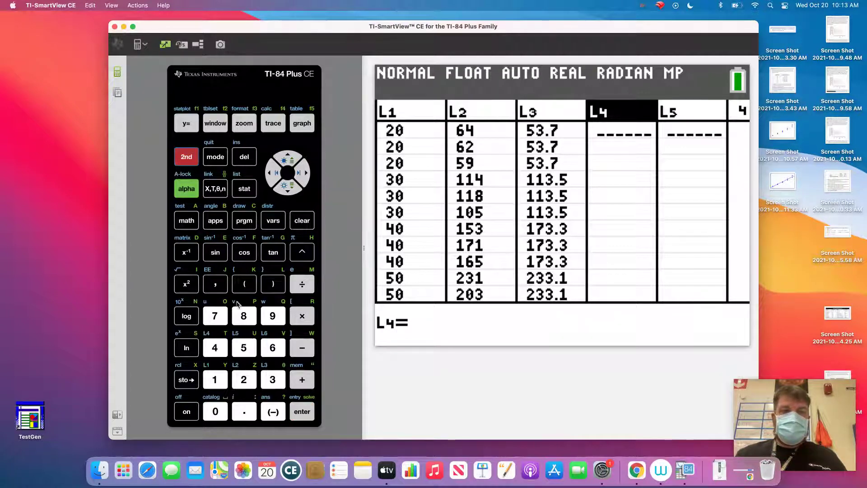
click(242, 376)
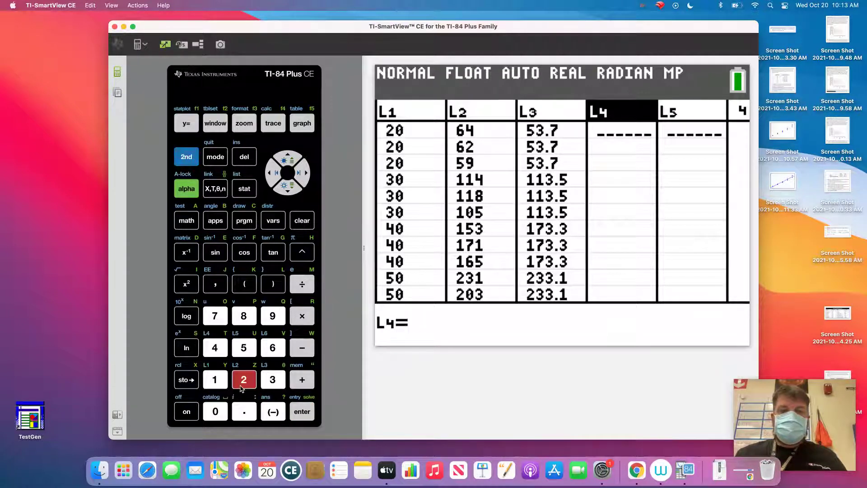
click(309, 346)
click(197, 159)
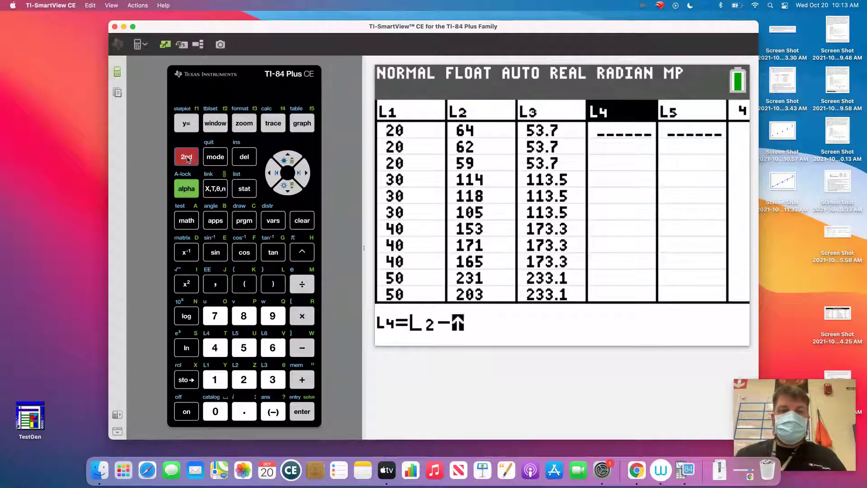
click(272, 379)
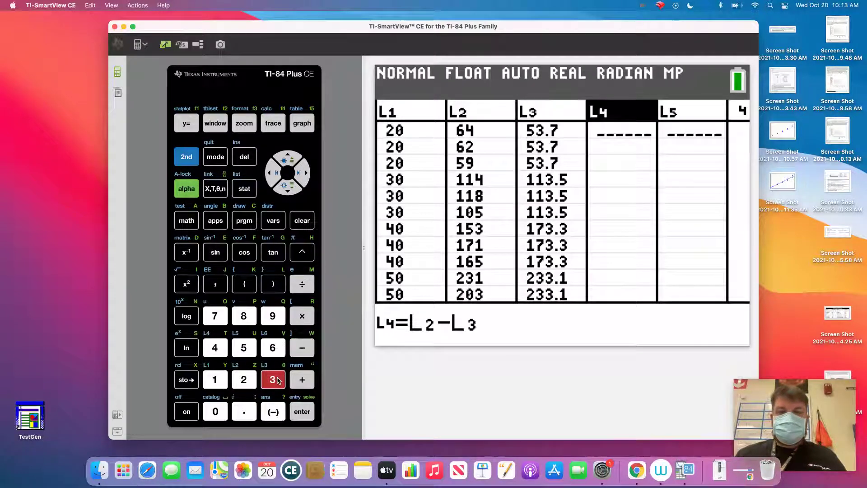
click(308, 419)
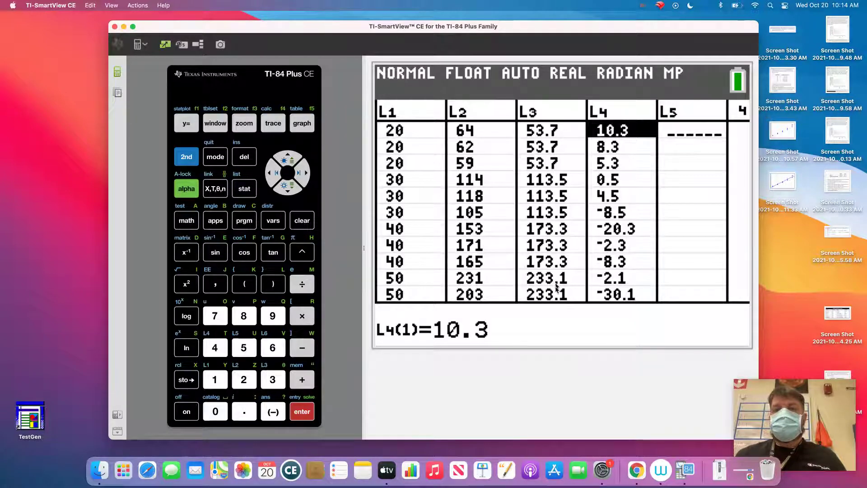
Step: Turn Plot1 off in the STAT PLOTS menu
click(188, 159)
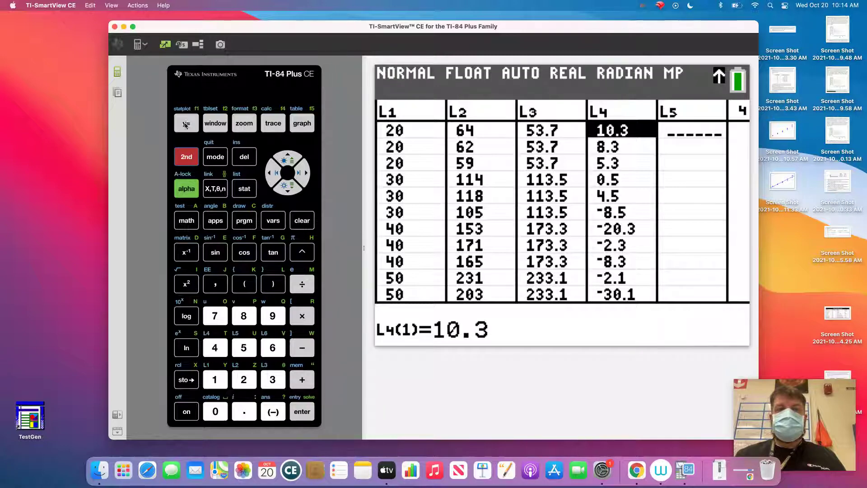
click(186, 124)
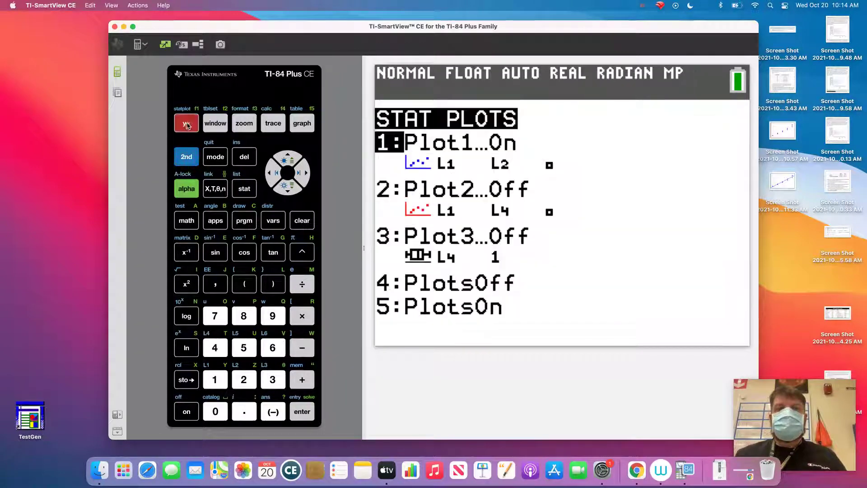
click(309, 180)
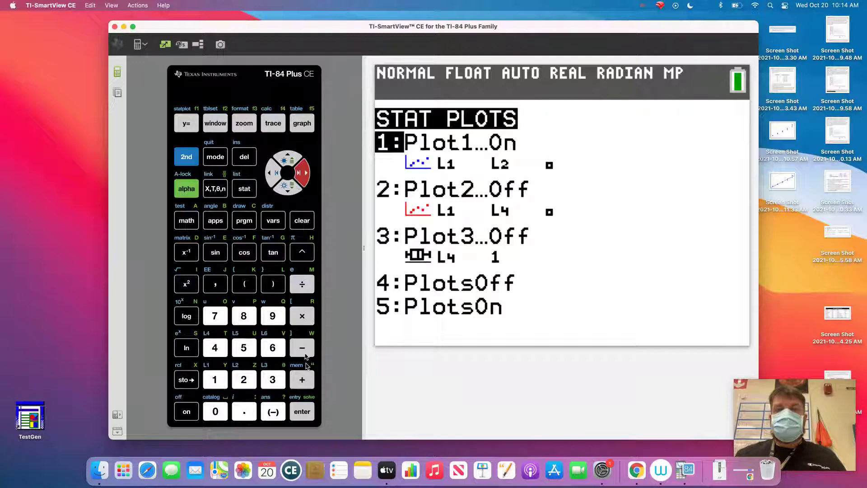
click(304, 416)
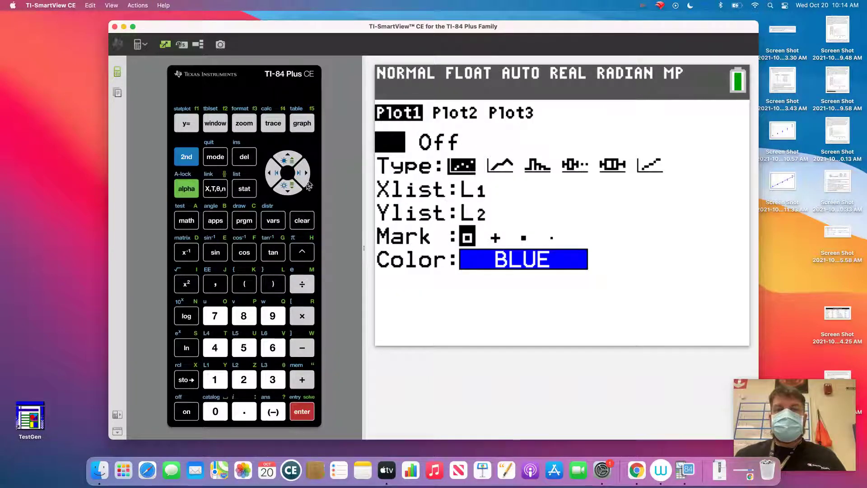
click(309, 183)
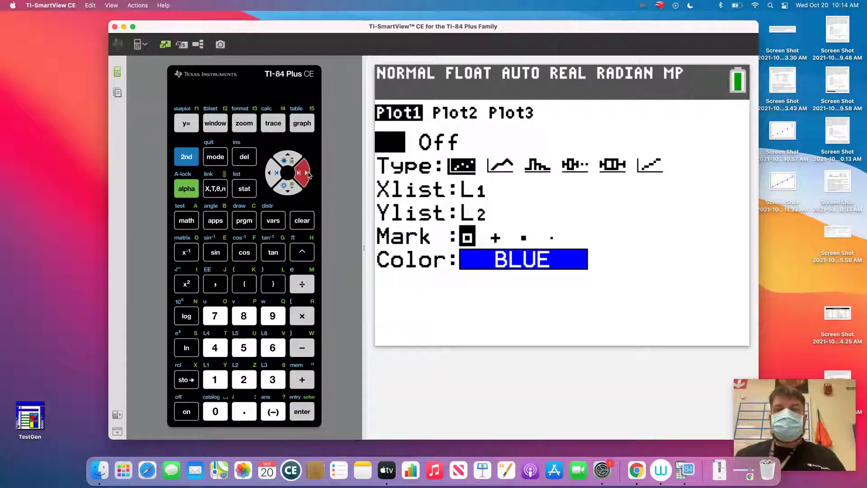
click(306, 412)
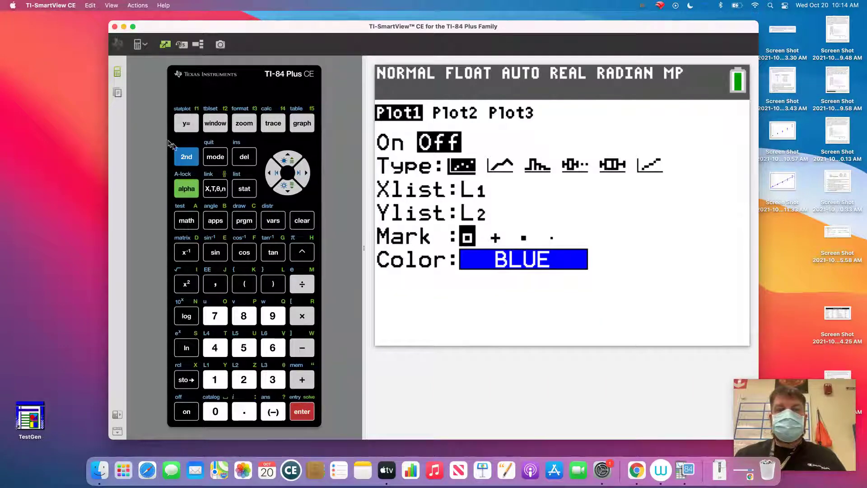
Step: Turn Plot2 on with Xlist L3 and Ylist L4, then graph it with ZoomStat
click(187, 157)
click(187, 123)
click(288, 188)
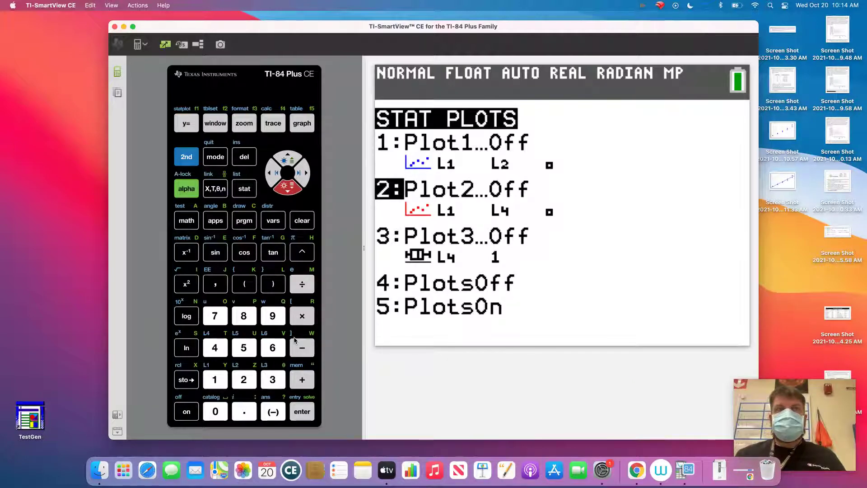
click(302, 412)
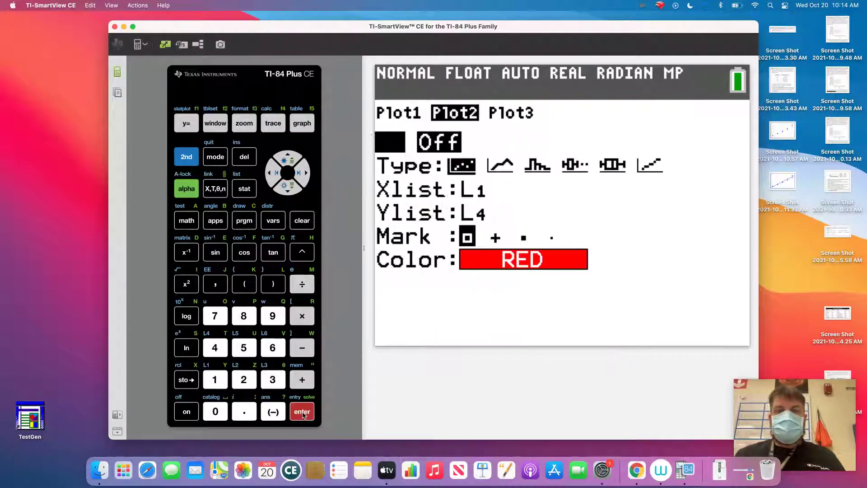
click(291, 188)
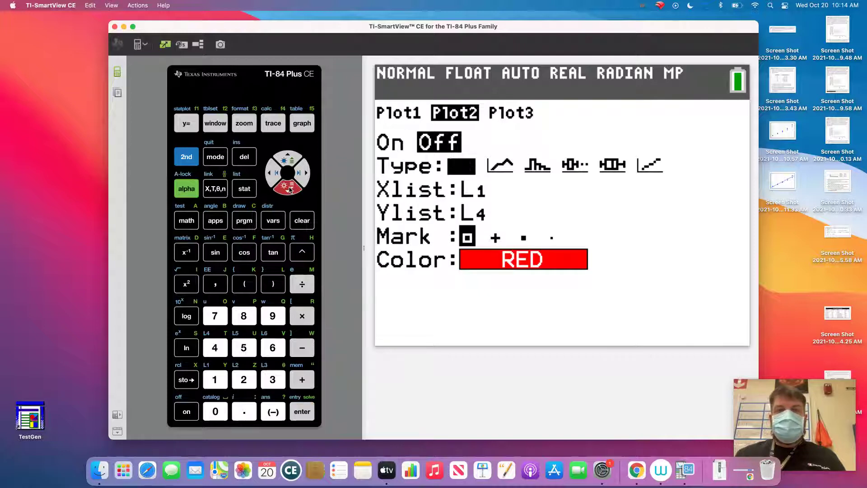
click(187, 157)
click(272, 380)
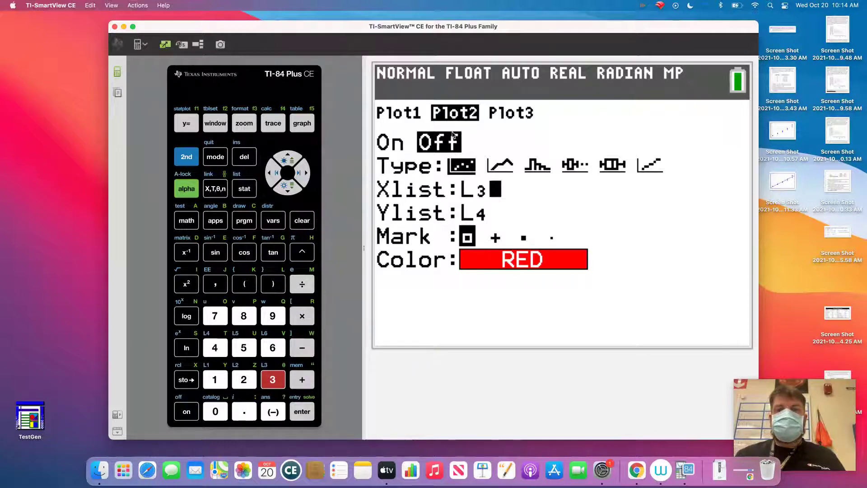
click(288, 158)
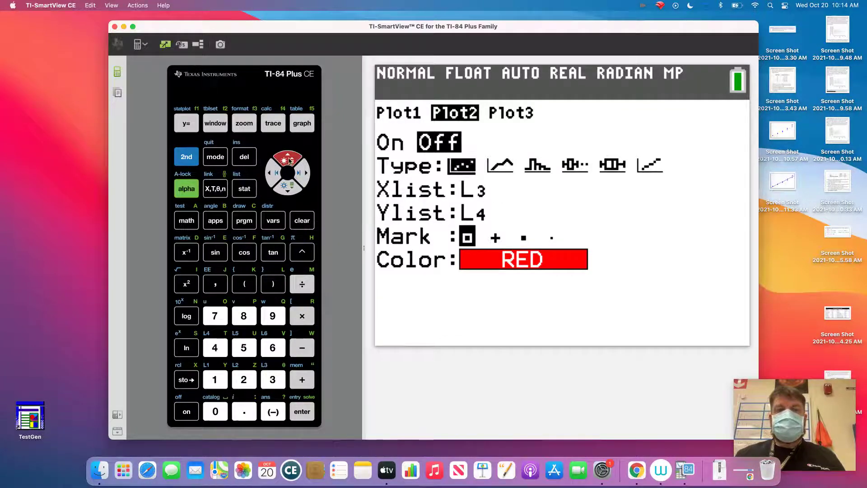
click(270, 176)
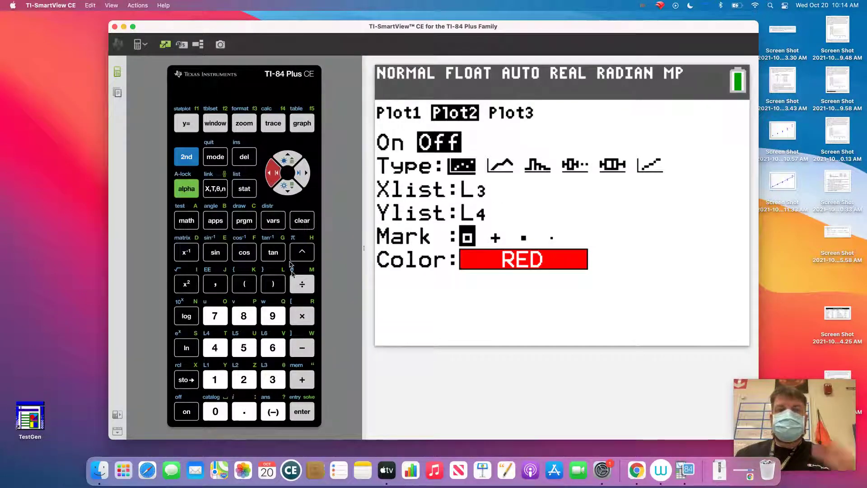
click(302, 411)
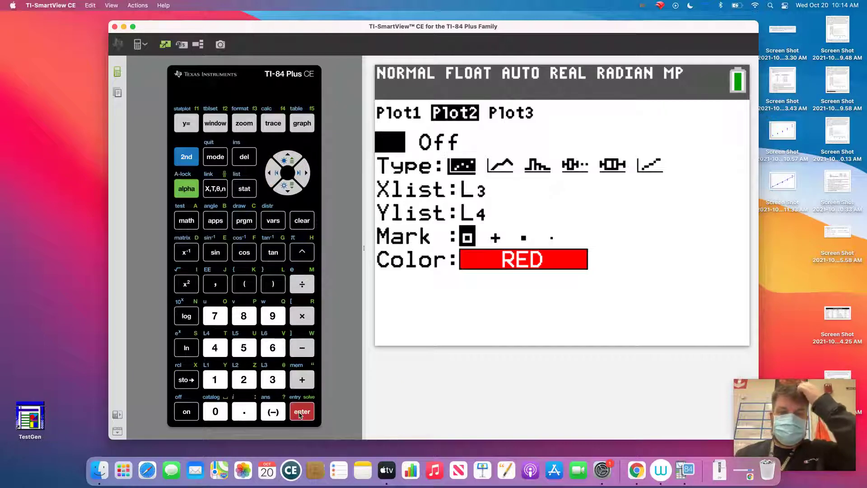
click(244, 123)
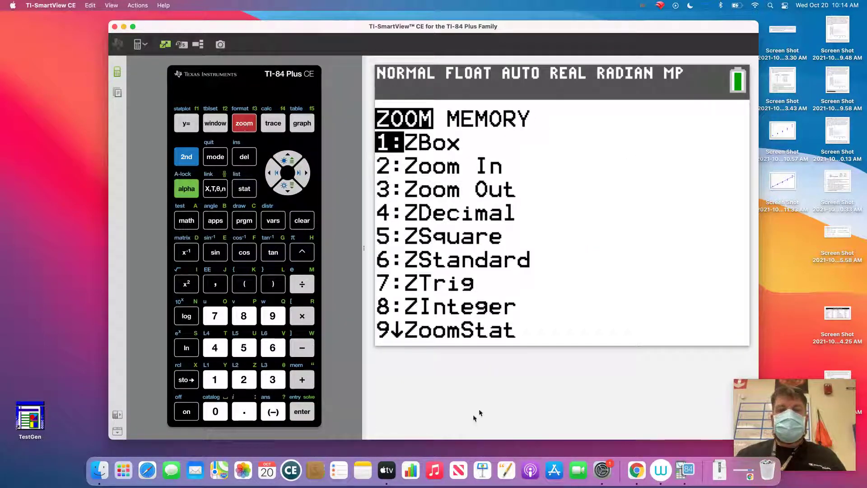
click(279, 321)
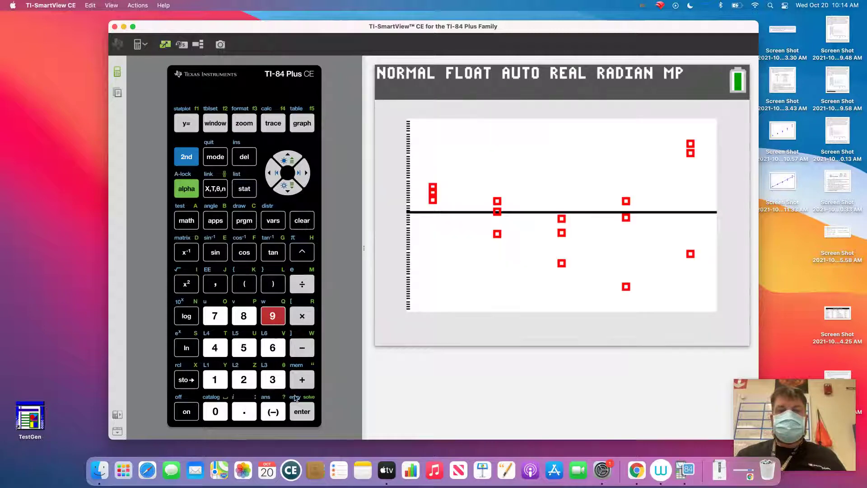